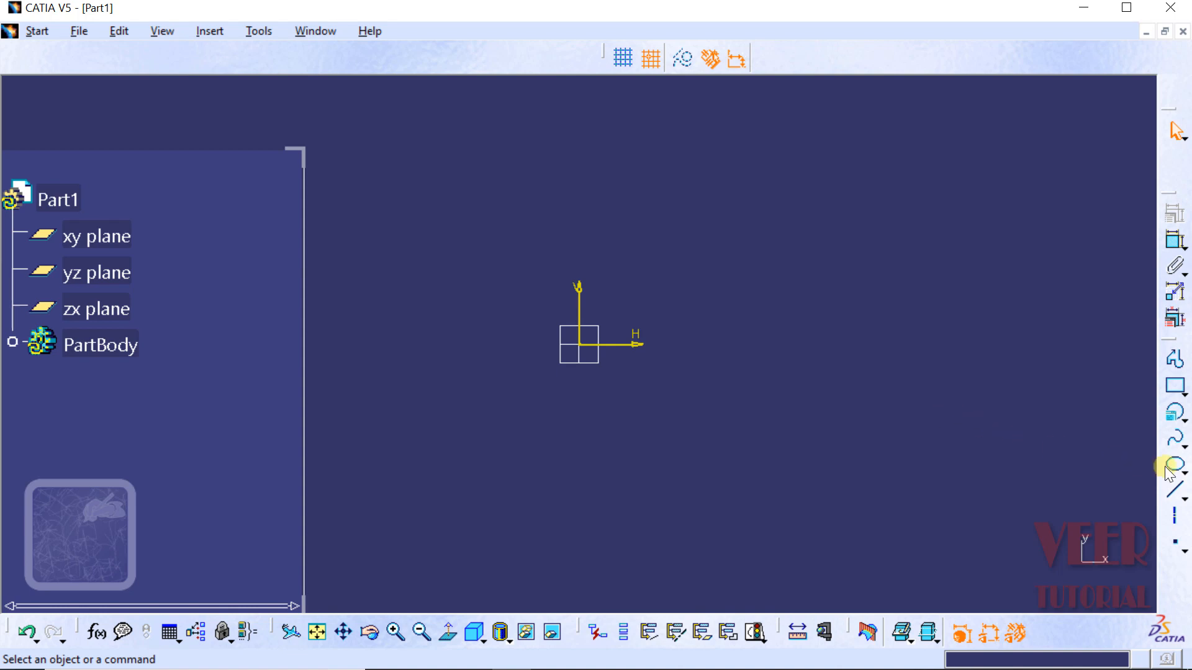
Turn off Snap to Point and sketch a three-point arc with a radius of about 10 mm beside the origin, on the positive H side.
{"action": "left_click", "coordinate": [1182, 418]}
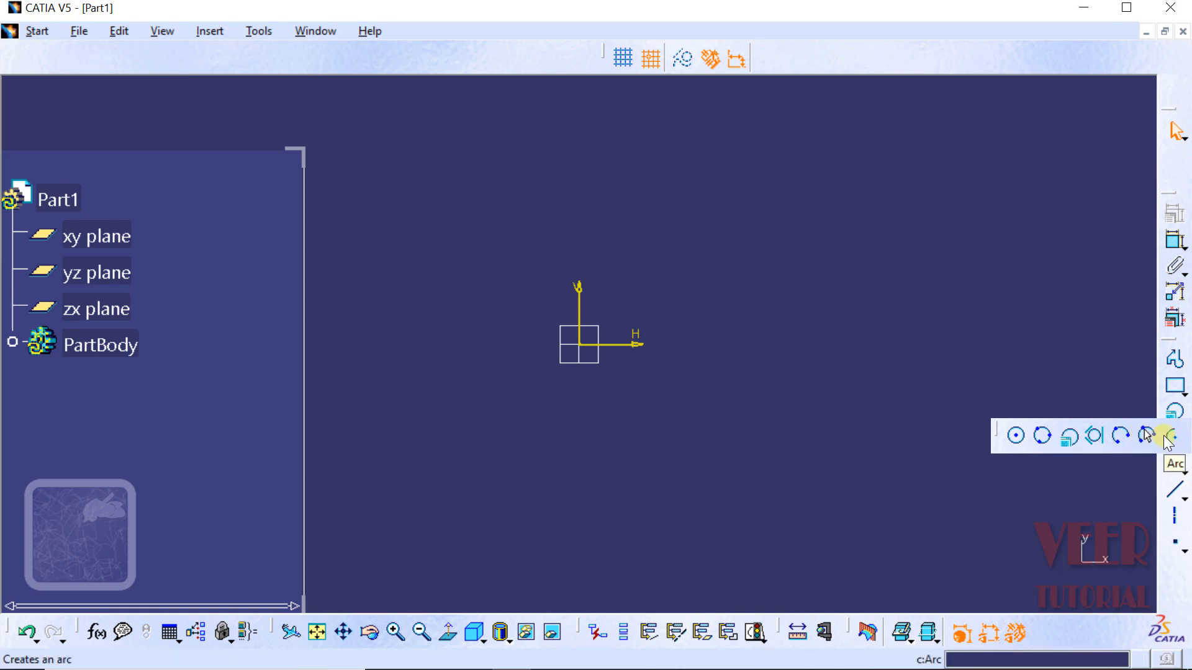
{"action": "left_click", "coordinate": [1124, 441]}
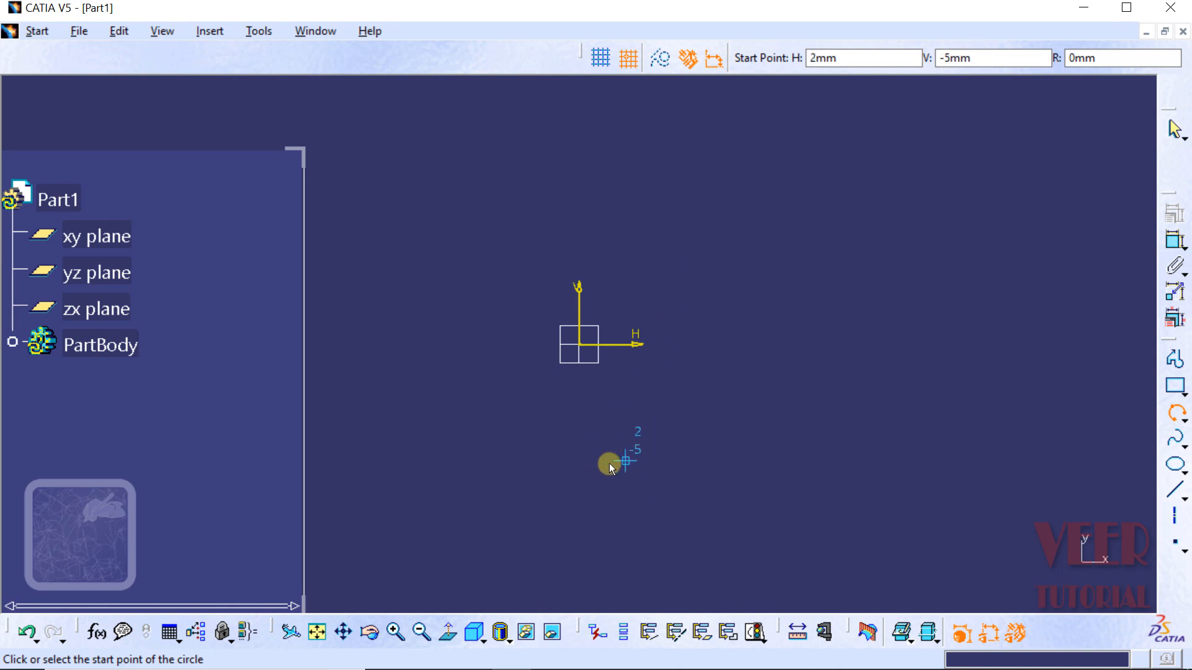
{"action": "left_click", "coordinate": [631, 58]}
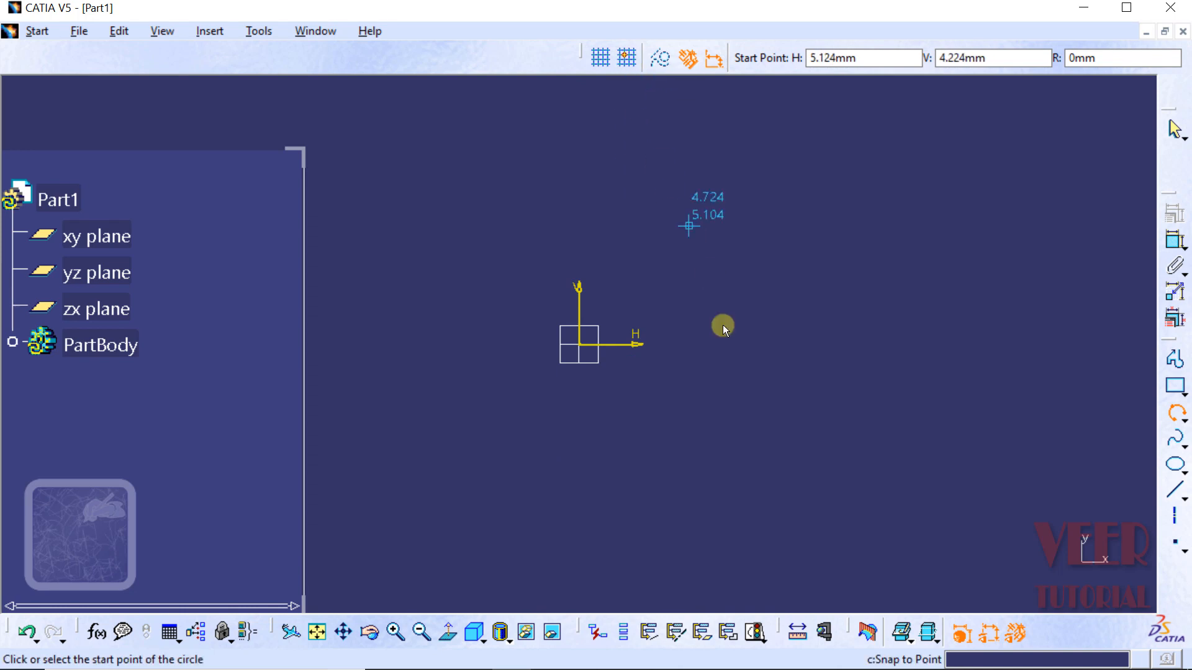
{"action": "left_click", "coordinate": [630, 466]}
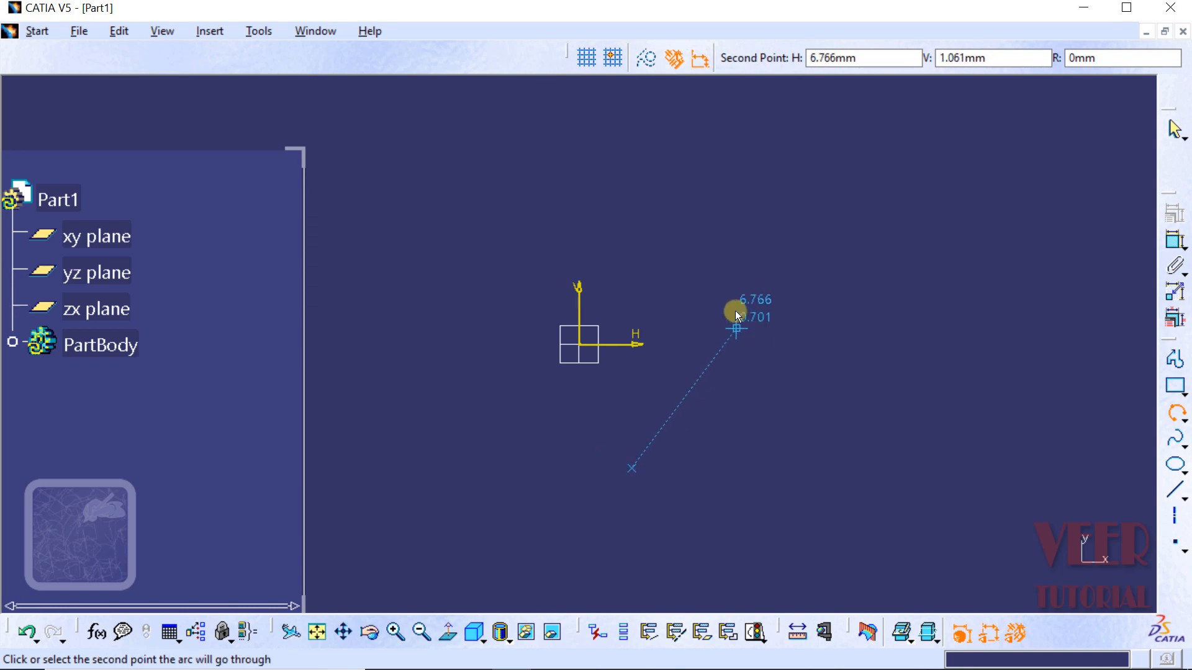
{"action": "left_click", "coordinate": [794, 294]}
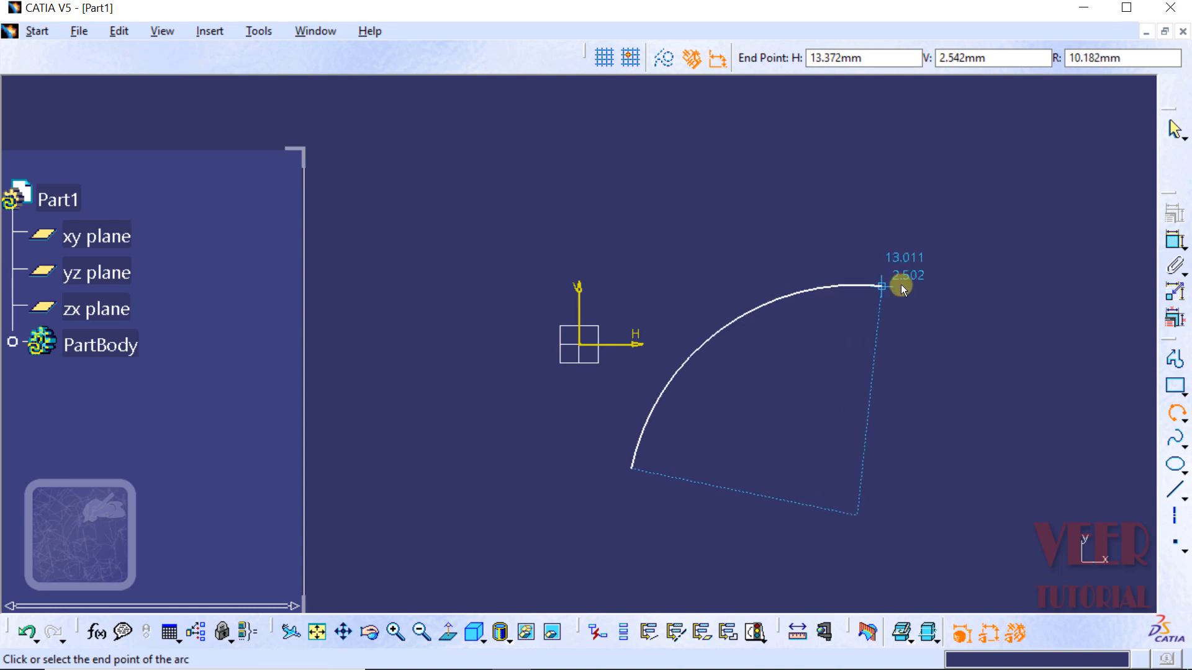
{"action": "left_click", "coordinate": [978, 318]}
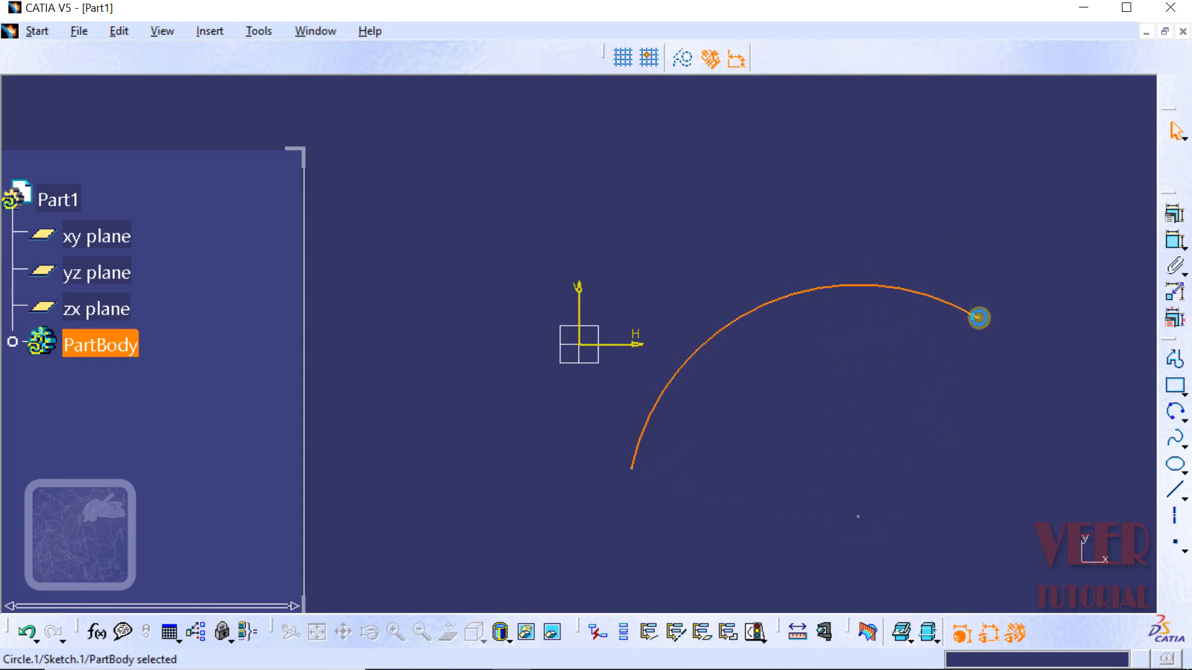
{"action": "left_click", "coordinate": [963, 236]}
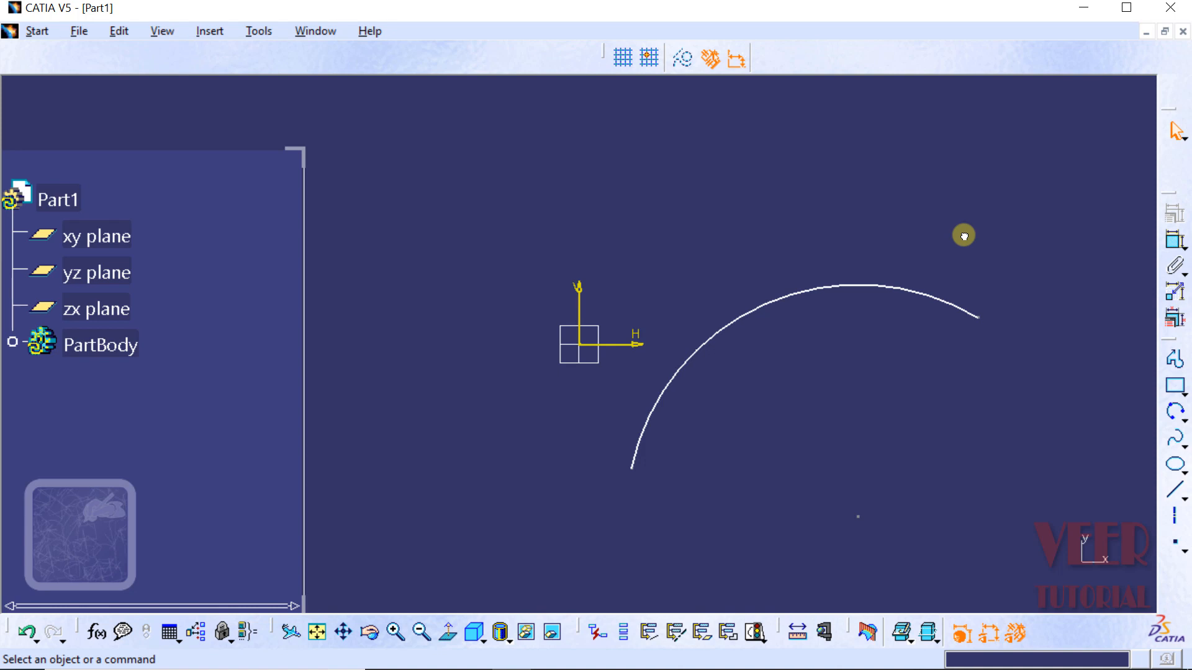
Dimension the arc's radius and set it to 10 mm.
{"action": "left_click", "coordinate": [1176, 242]}
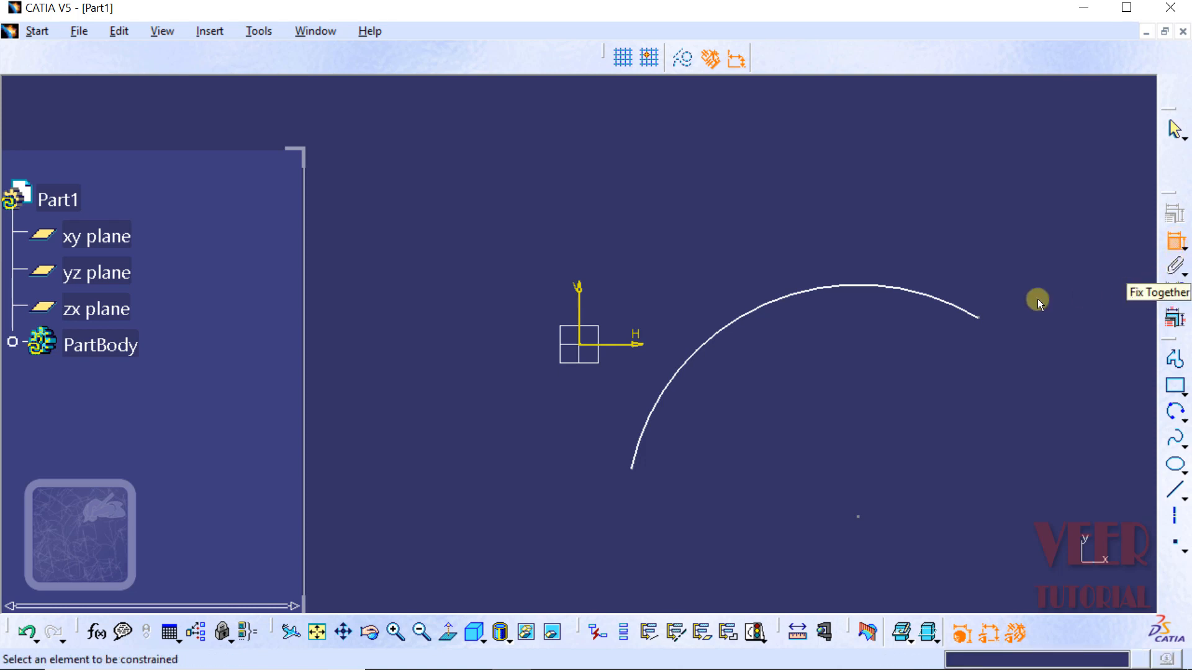
{"action": "left_click", "coordinate": [842, 293]}
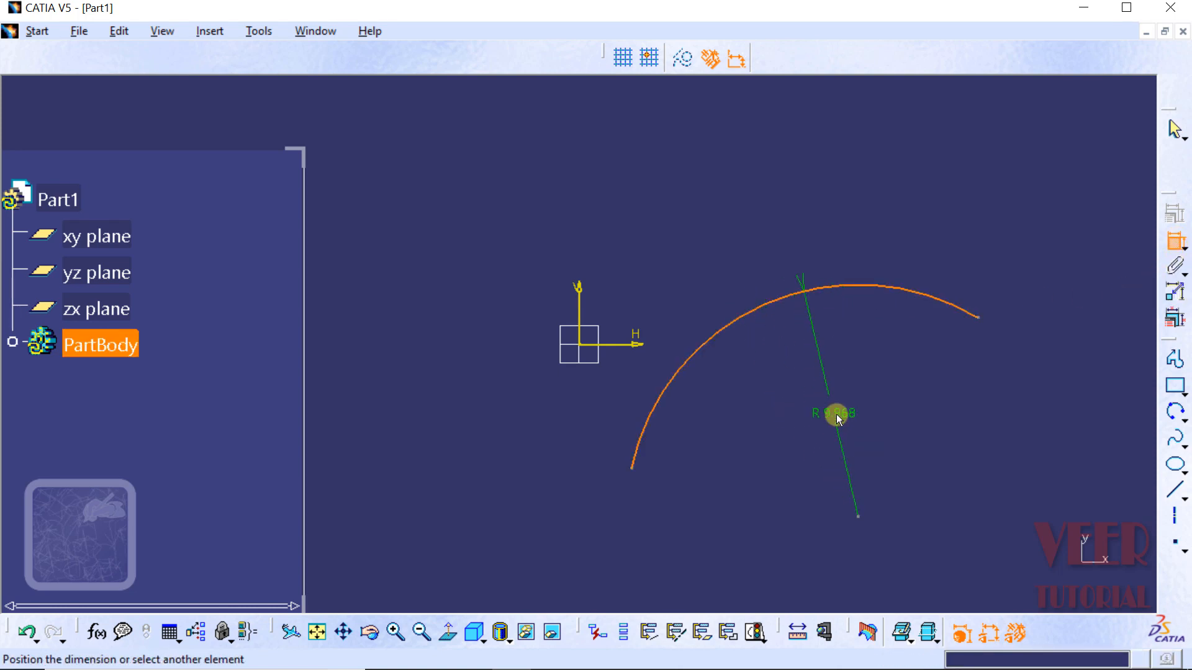
{"action": "left_click", "coordinate": [831, 421]}
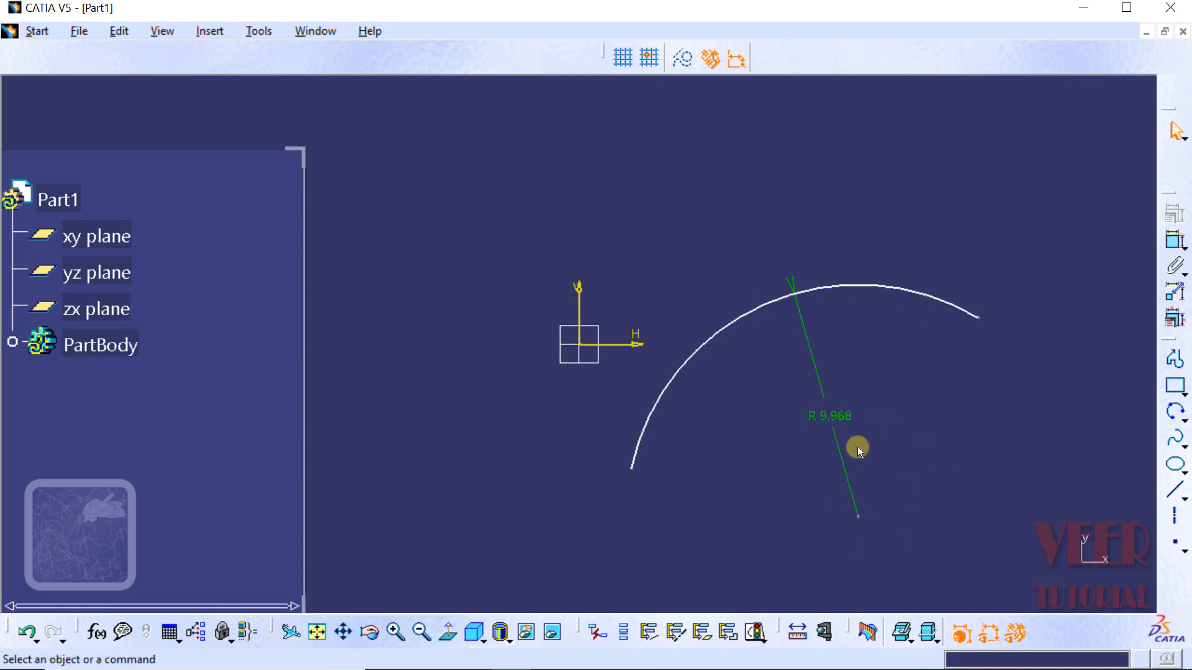
{"action": "double_click", "coordinate": [830, 415]}
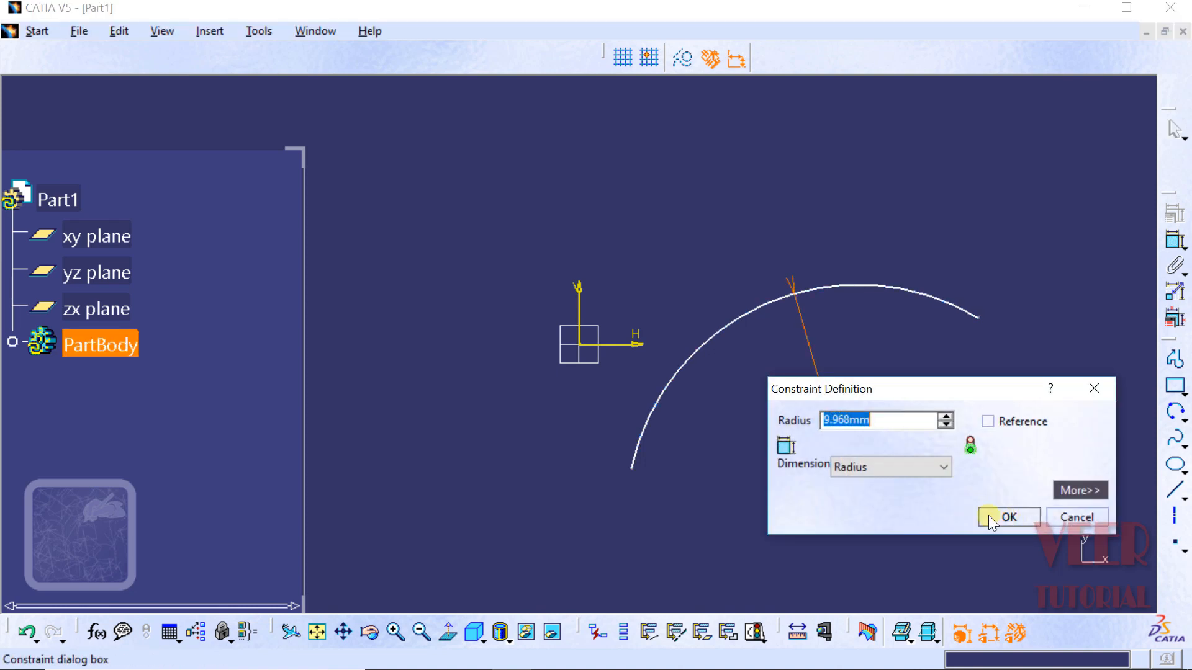
{"action": "type", "text": "1"}
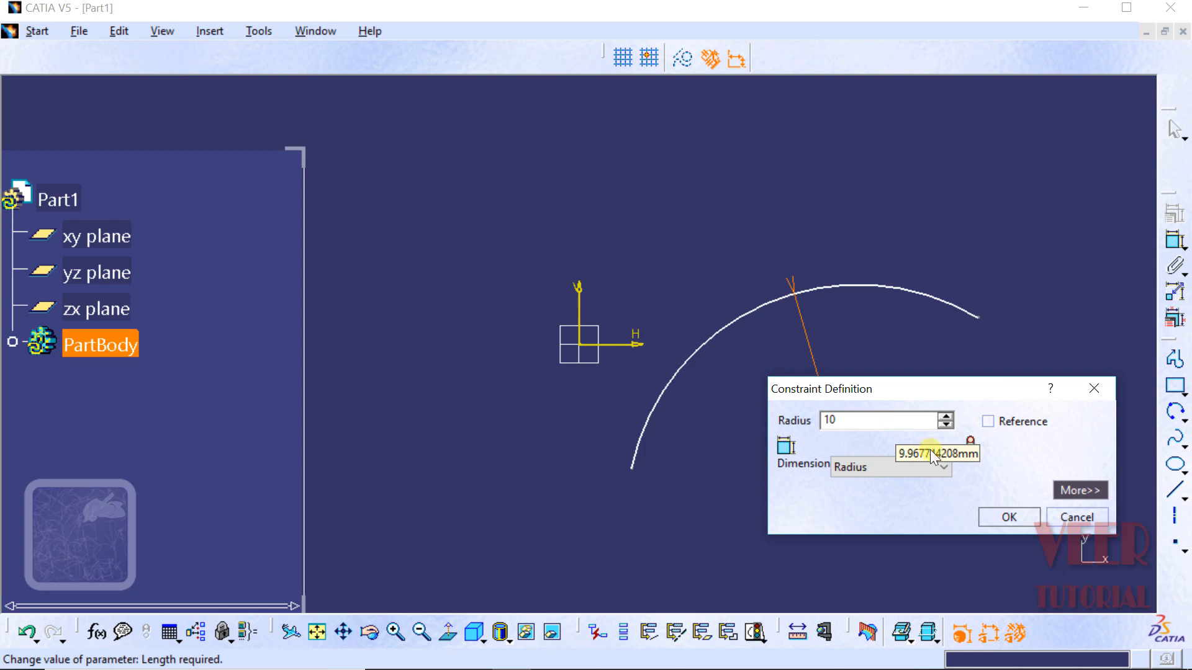
{"action": "type", "text": "0"}
{"action": "left_click", "coordinate": [1019, 520]}
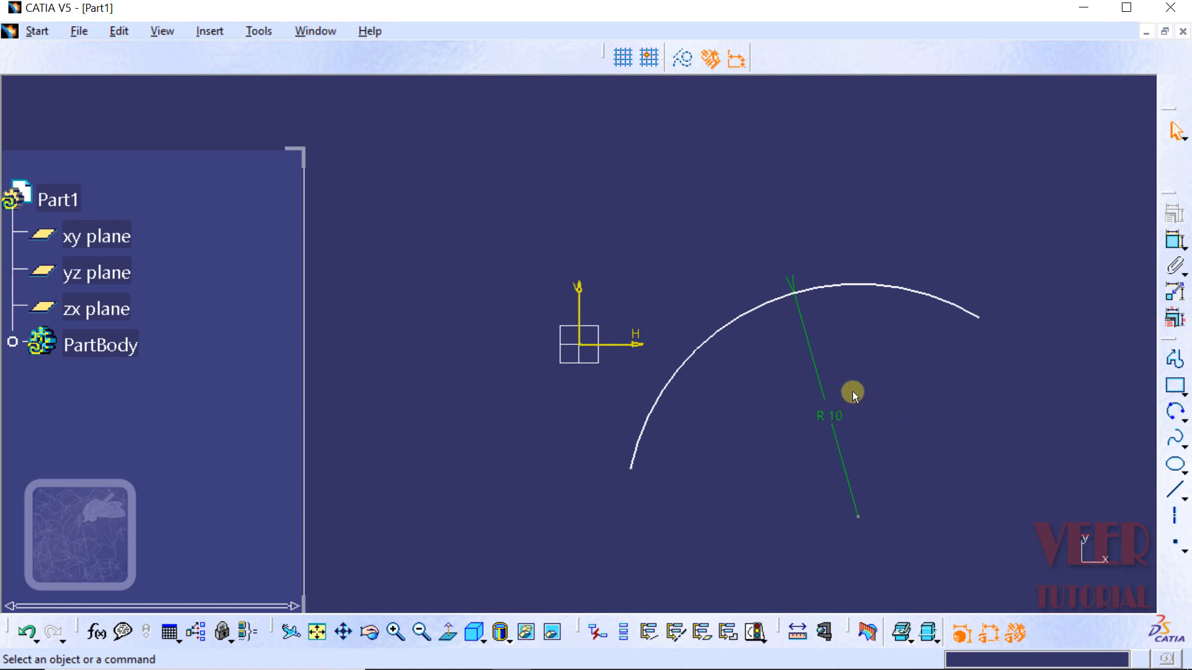
Sketch a two-point rectangle in the empty area to the right of the dimensioned arc.
{"action": "left_click", "coordinate": [343, 632]}
{"action": "left_click_drag", "start_coordinate": [888, 365], "coordinate": [422, 421]}
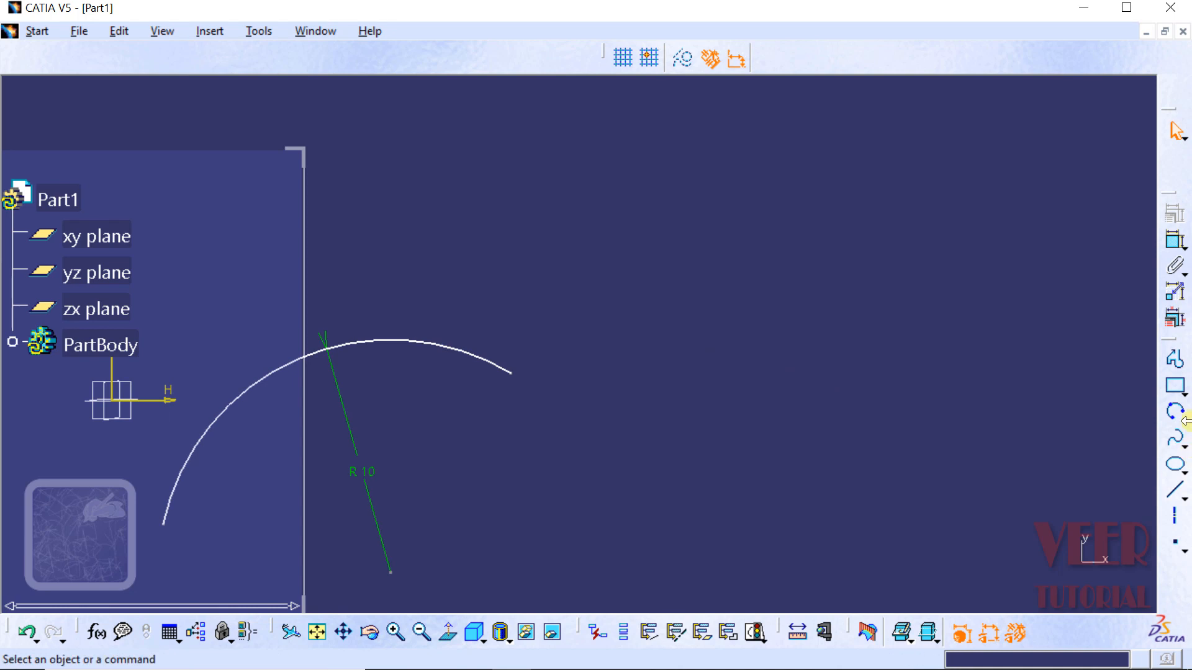
{"action": "left_click", "coordinate": [1182, 390]}
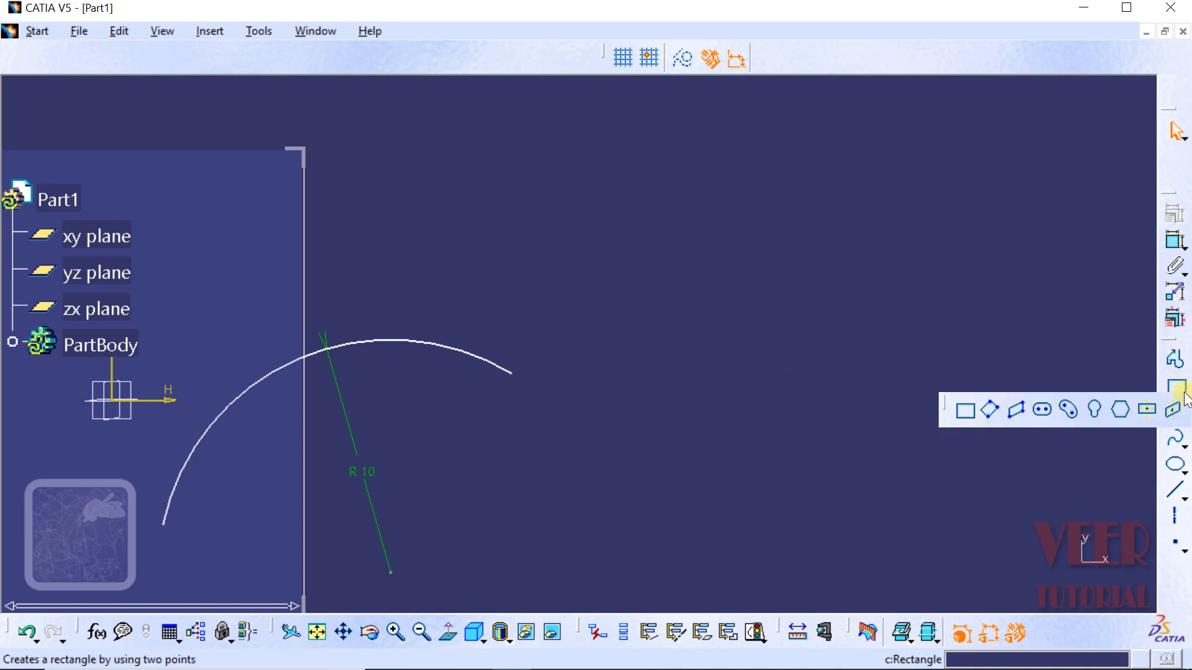
{"action": "left_click", "coordinate": [957, 413]}
{"action": "left_click", "coordinate": [641, 437]}
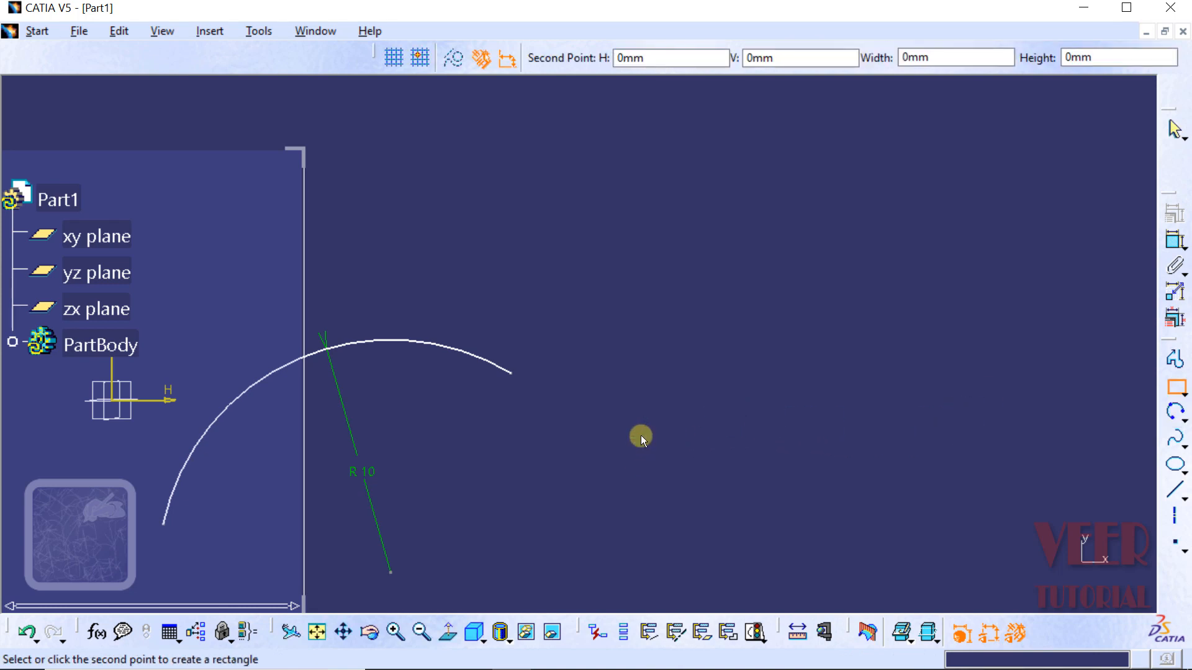
{"action": "left_click", "coordinate": [1071, 209]}
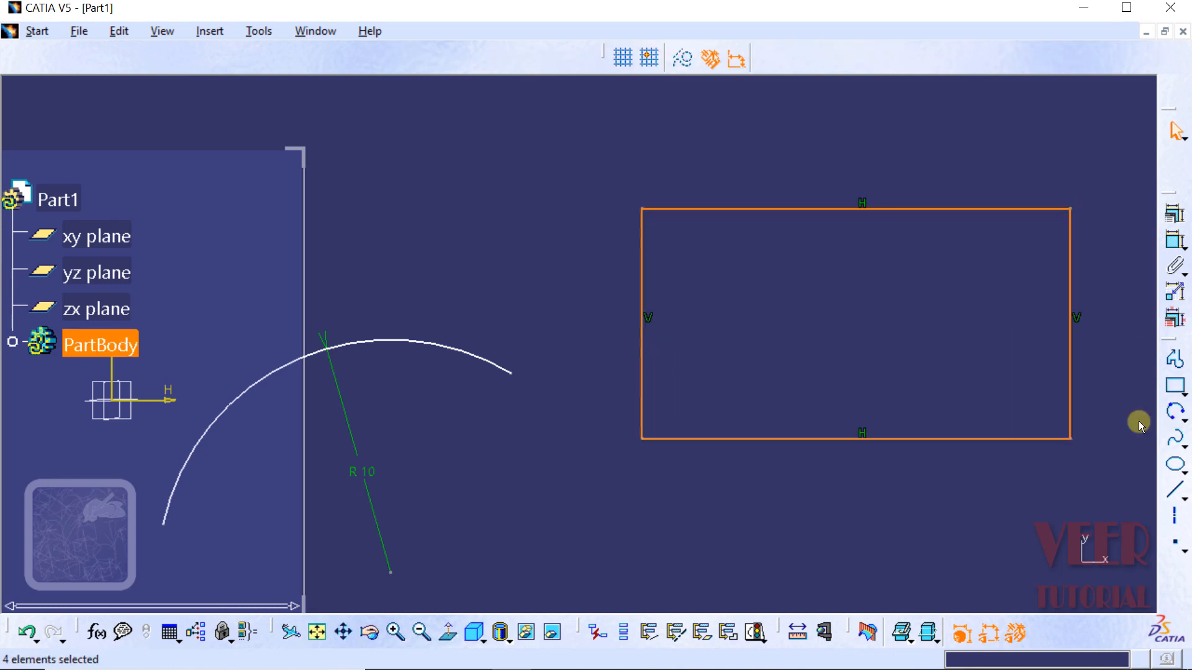
Draw a Three Point Arc from the rectangle's upper-left corner through its upper-right corner to its lower-right corner.
{"action": "left_click", "coordinate": [1182, 418]}
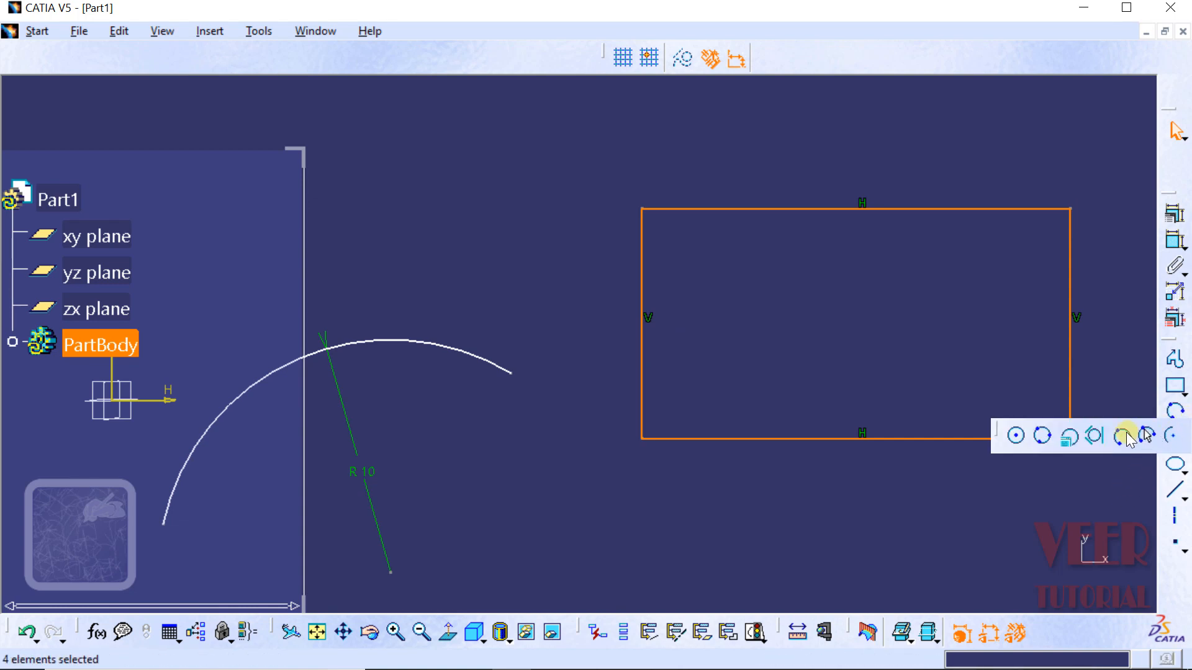
{"action": "left_click", "coordinate": [1124, 436]}
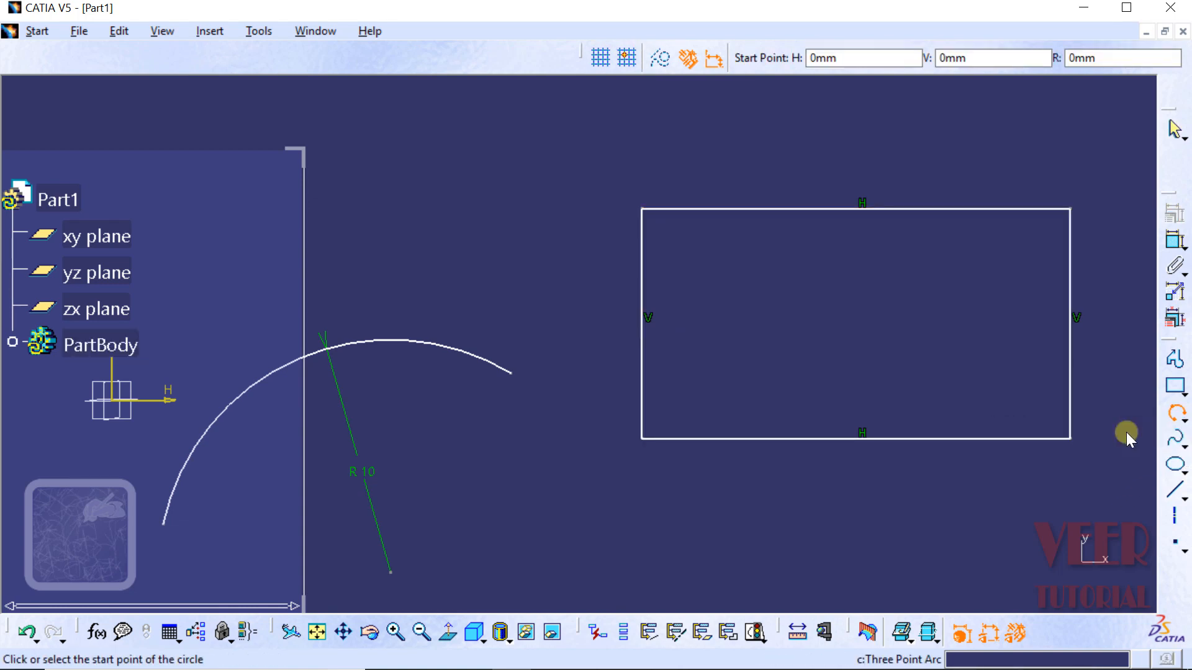
{"action": "left_click", "coordinate": [642, 205]}
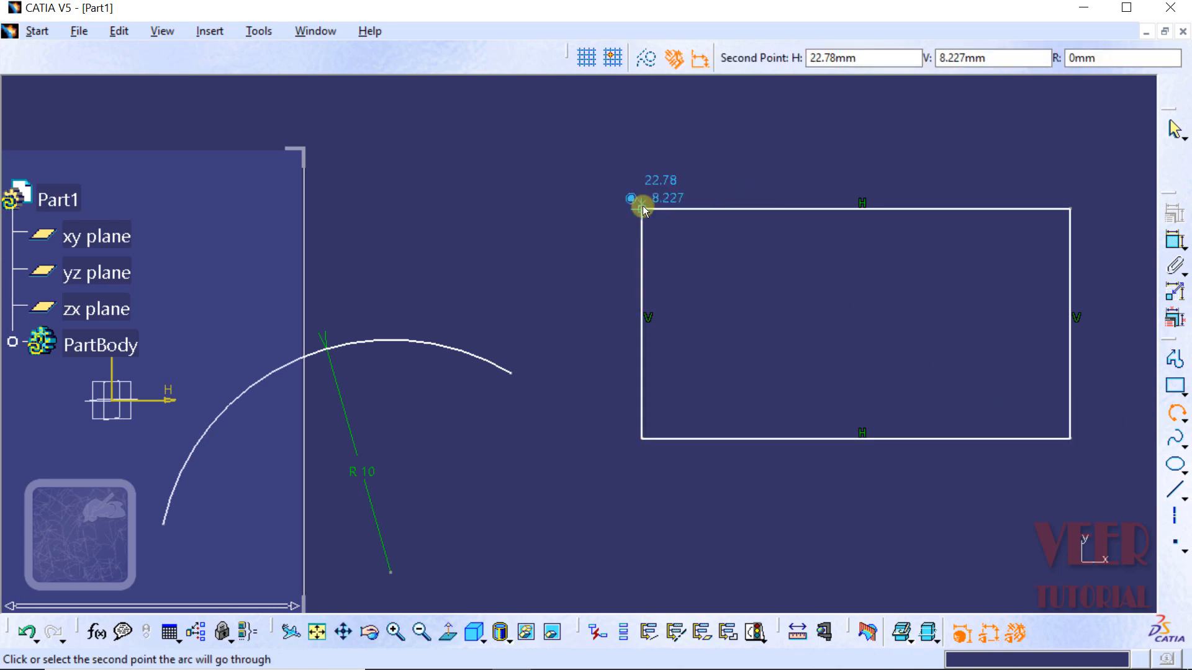
{"action": "left_click", "coordinate": [1068, 208]}
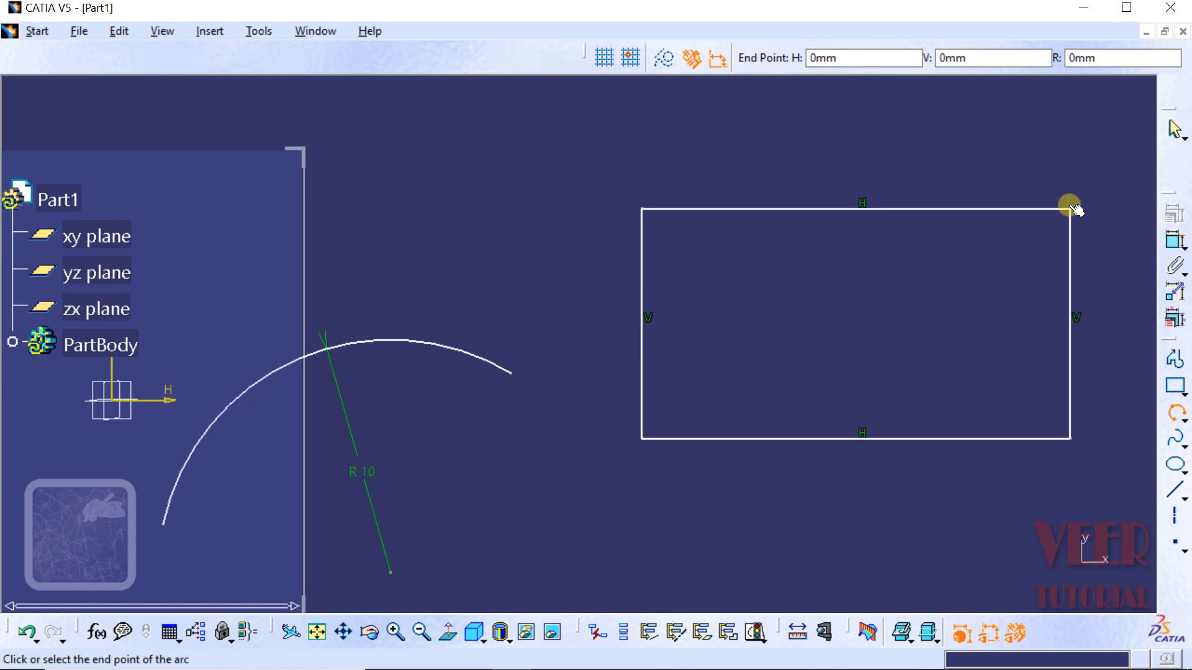
{"action": "left_click", "coordinate": [1072, 439]}
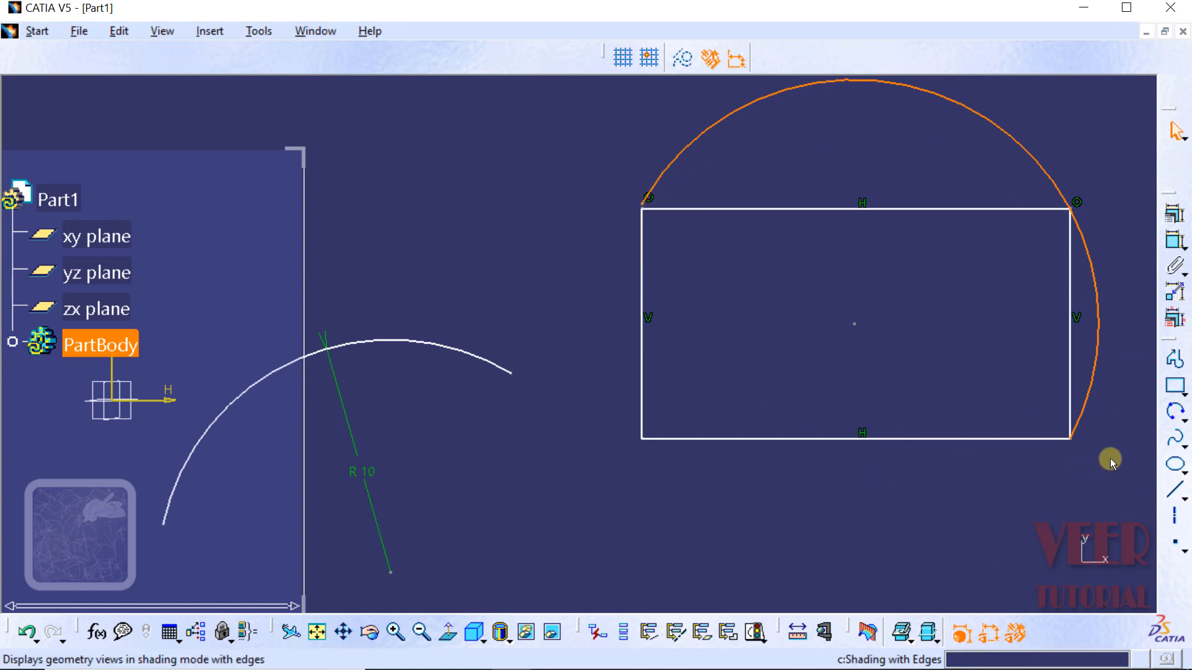
Draw a Three Point Arc Starting With Limits right of the rectangle, its ends placed lower then upper and its curve bulging left.
{"action": "left_click", "coordinate": [344, 632]}
{"action": "mouse_move", "coordinate": [794, 415]}
{"action": "left_mouse_down"}
{"action": "mouse_move", "coordinate": [261, 447]}
{"action": "mouse_move", "coordinate": [199, 487]}
{"action": "left_mouse_up"}
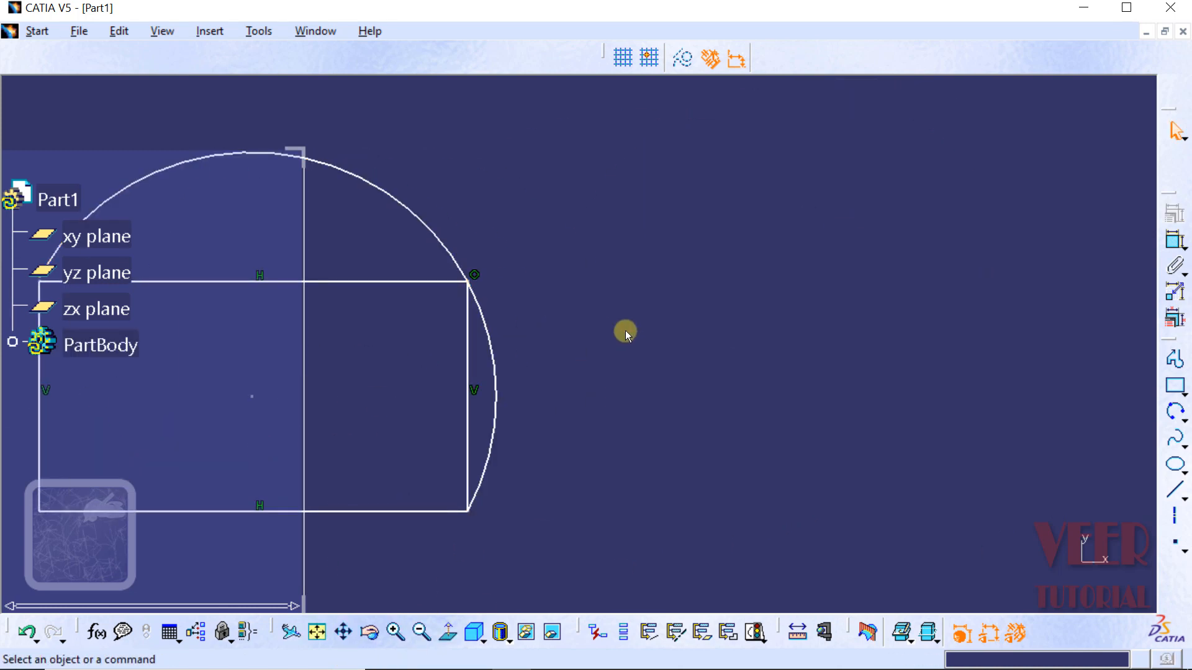
{"action": "left_click", "coordinate": [1184, 420]}
{"action": "left_click", "coordinate": [1145, 432]}
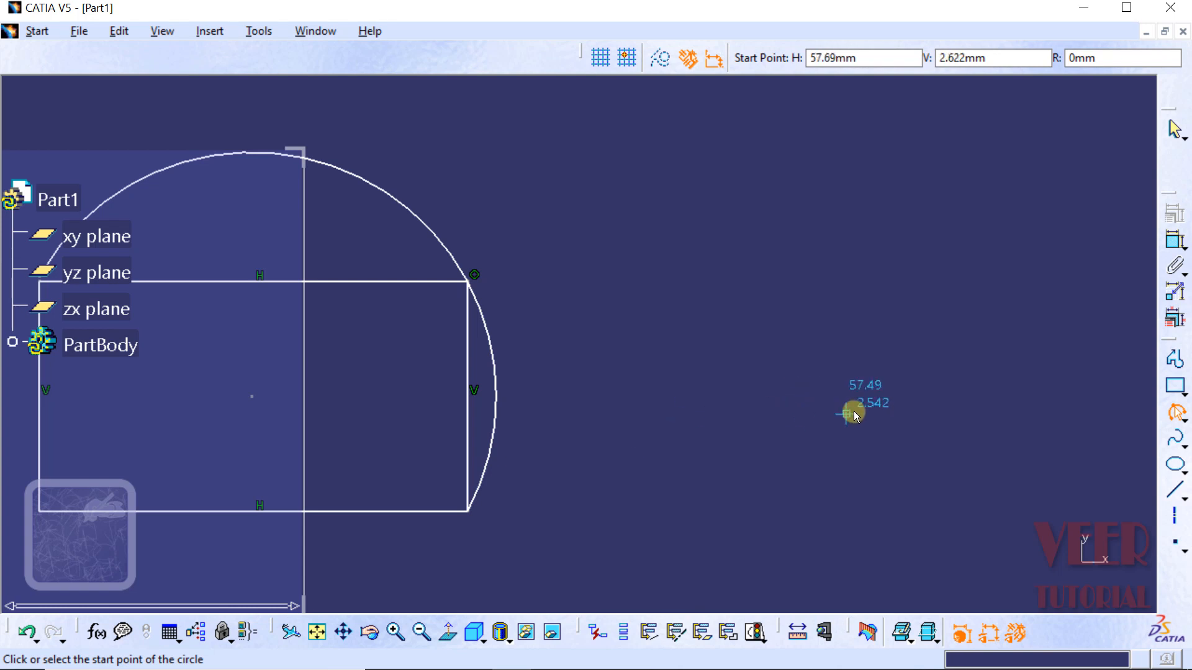
{"action": "left_click", "coordinate": [821, 433]}
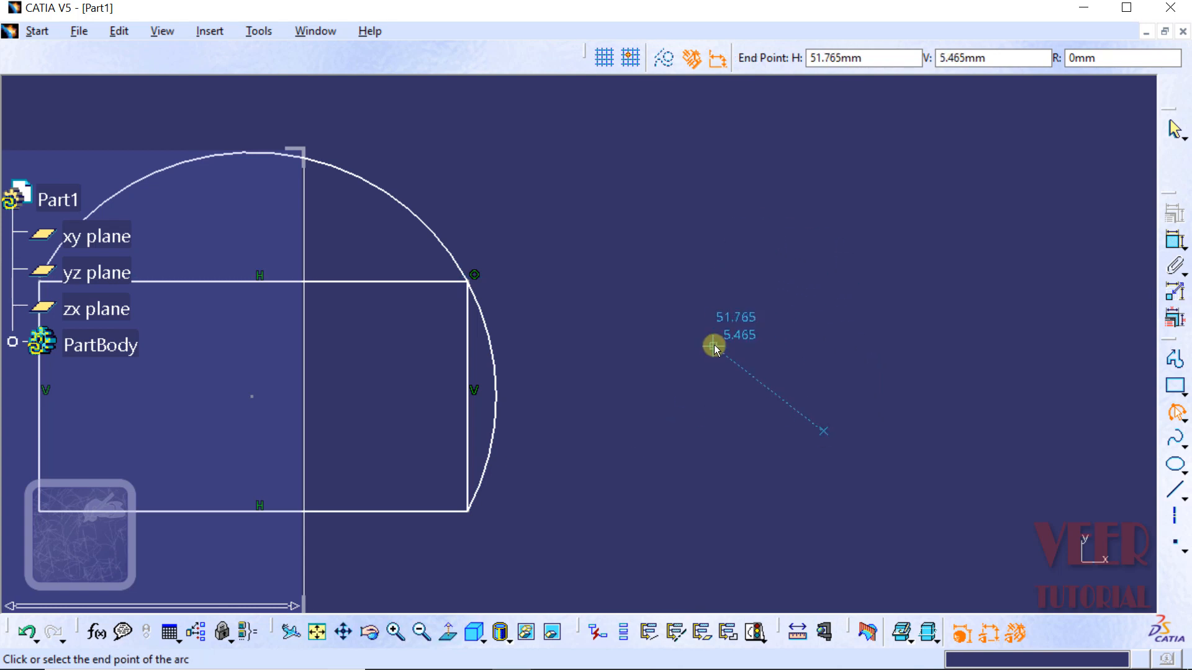
{"action": "left_click", "coordinate": [774, 241]}
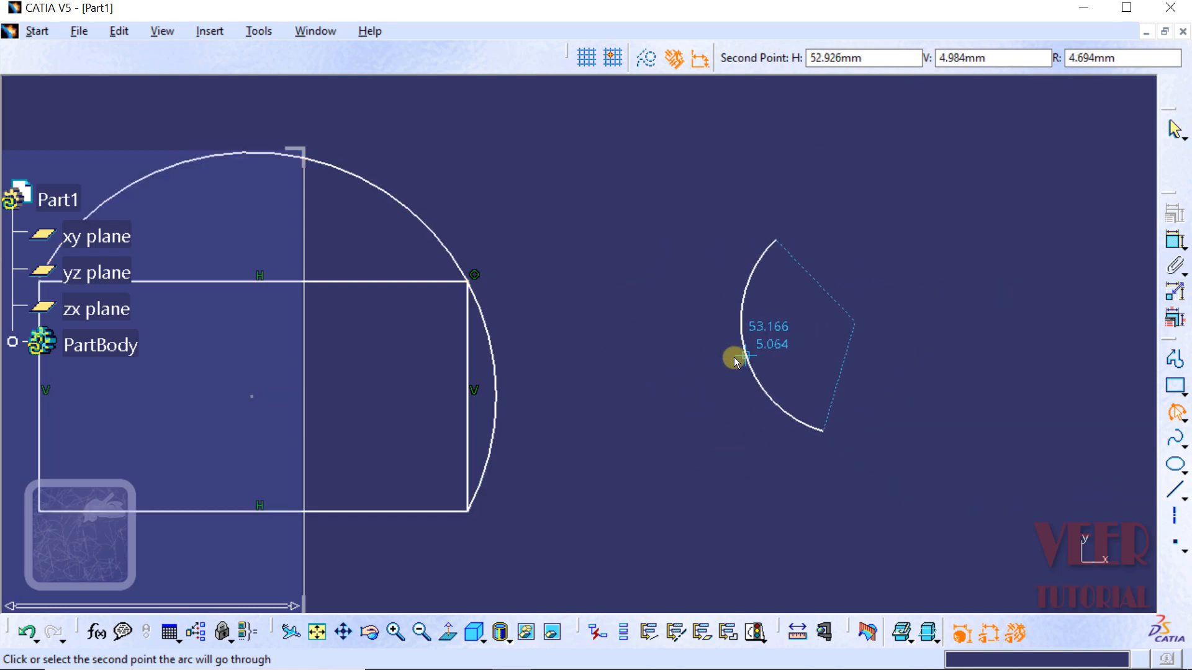
{"action": "left_click", "coordinate": [652, 395]}
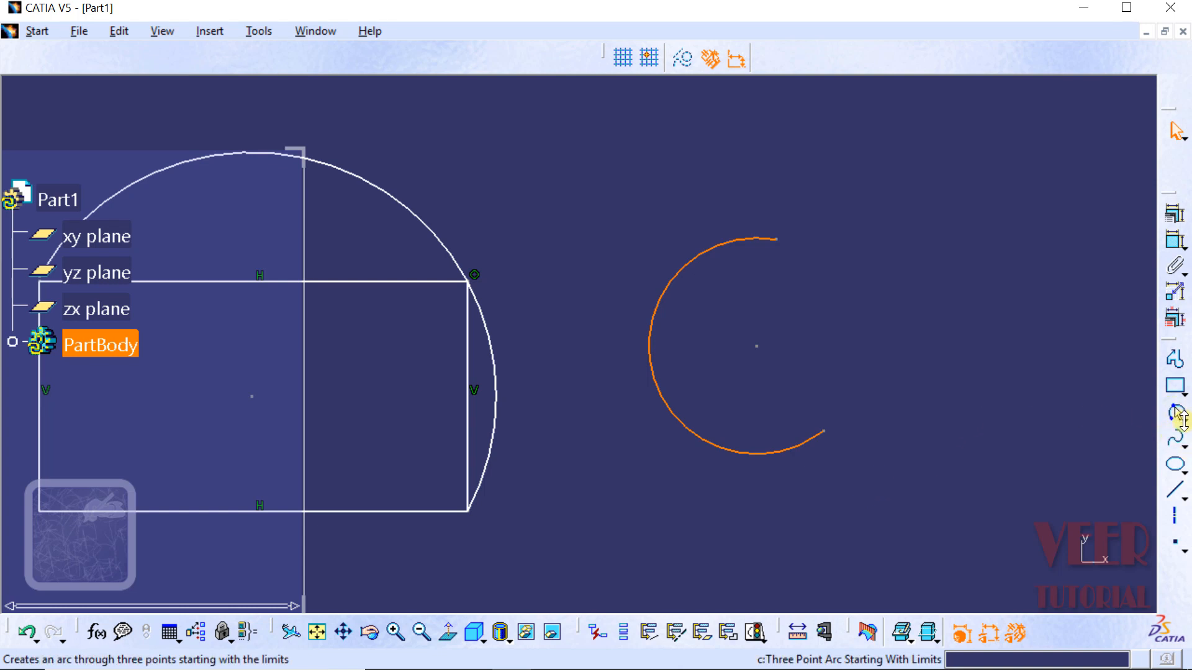
Draw another Three Point Arc Starting With Limits right of the C-shaped arc, bulging upward with a radius of about 9.3 mm.
{"action": "left_click", "coordinate": [1184, 422]}
{"action": "left_click", "coordinate": [1145, 441]}
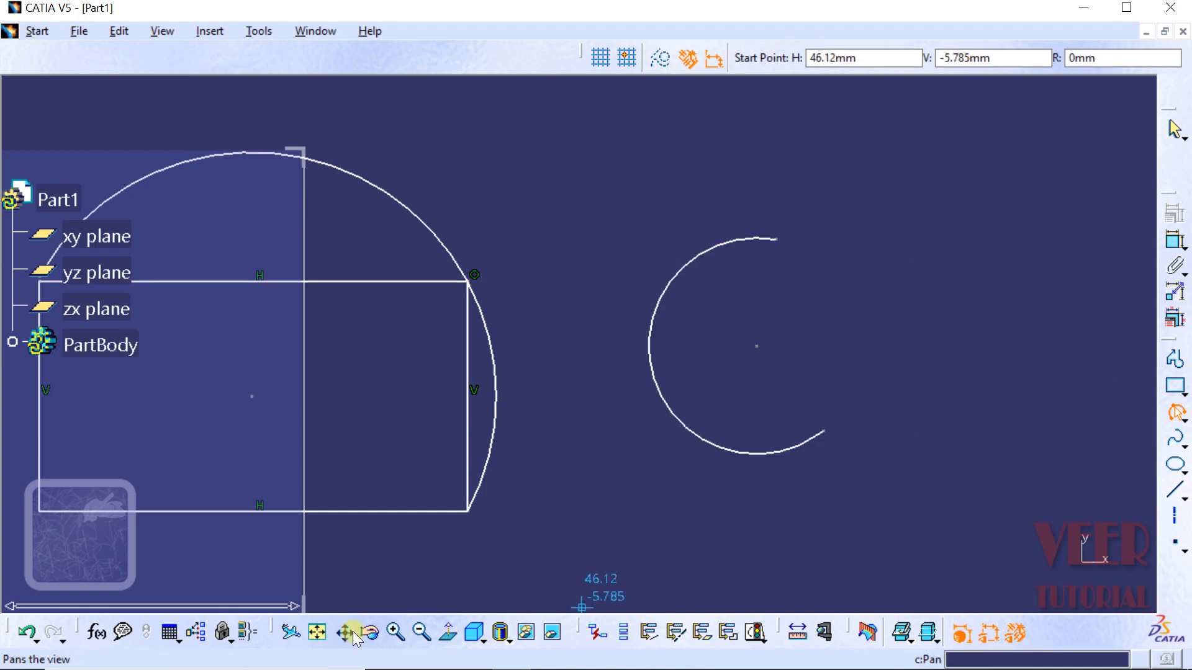
{"action": "mouse_move", "coordinate": [832, 386]}
{"action": "middle_mouse_down"}
{"action": "mouse_move", "coordinate": [575, 339]}
{"action": "mouse_move", "coordinate": [468, 335]}
{"action": "middle_mouse_up"}
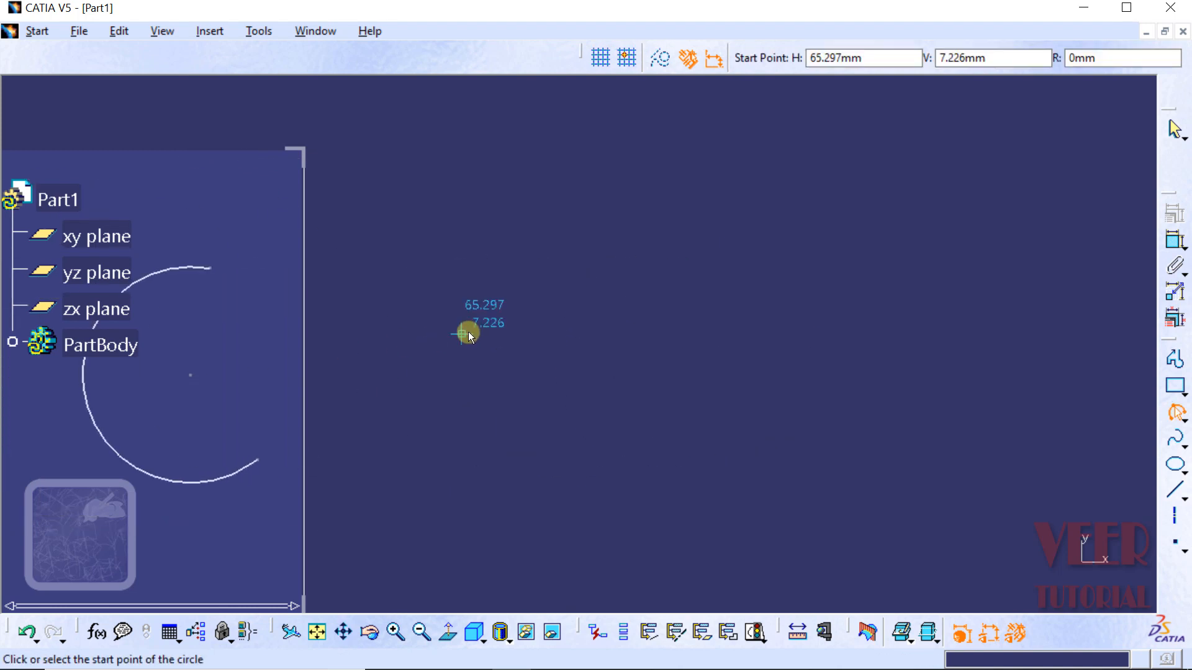
{"action": "left_click", "coordinate": [531, 420]}
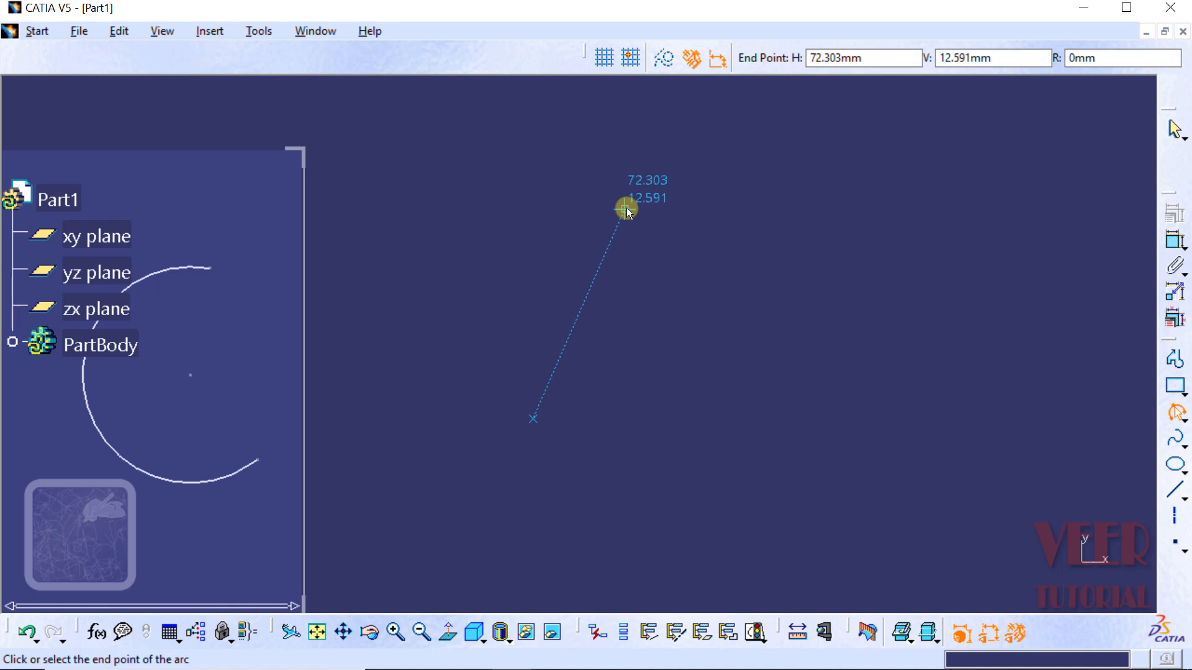
{"action": "left_click", "coordinate": [936, 340]}
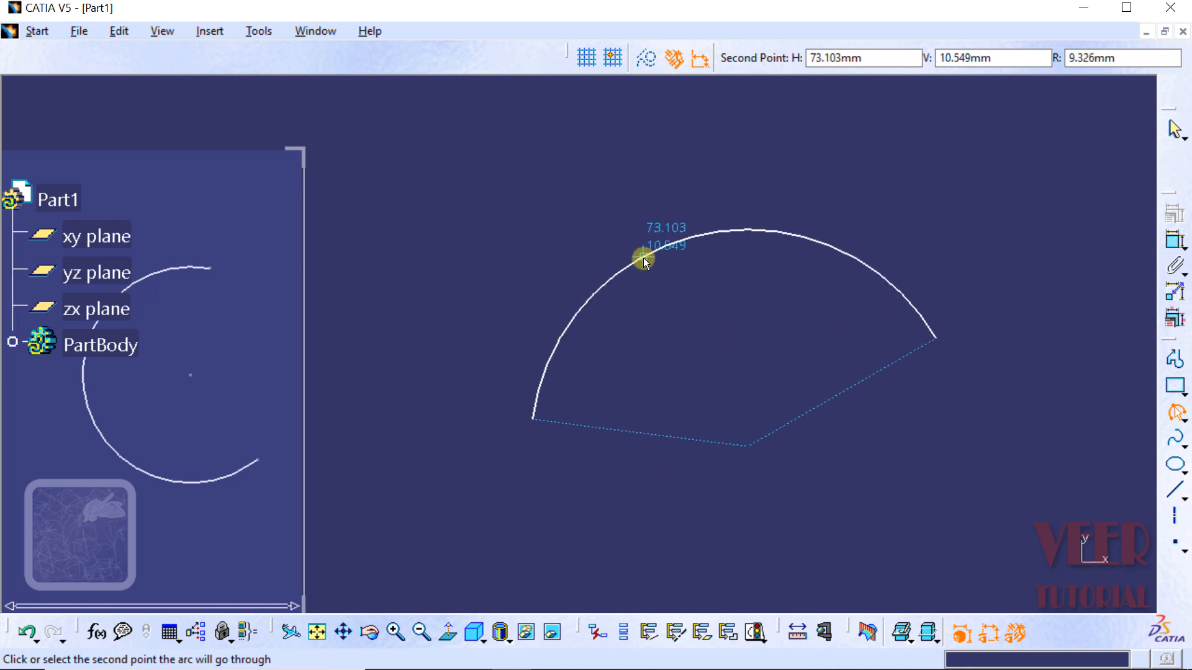
{"action": "left_click", "coordinate": [643, 258]}
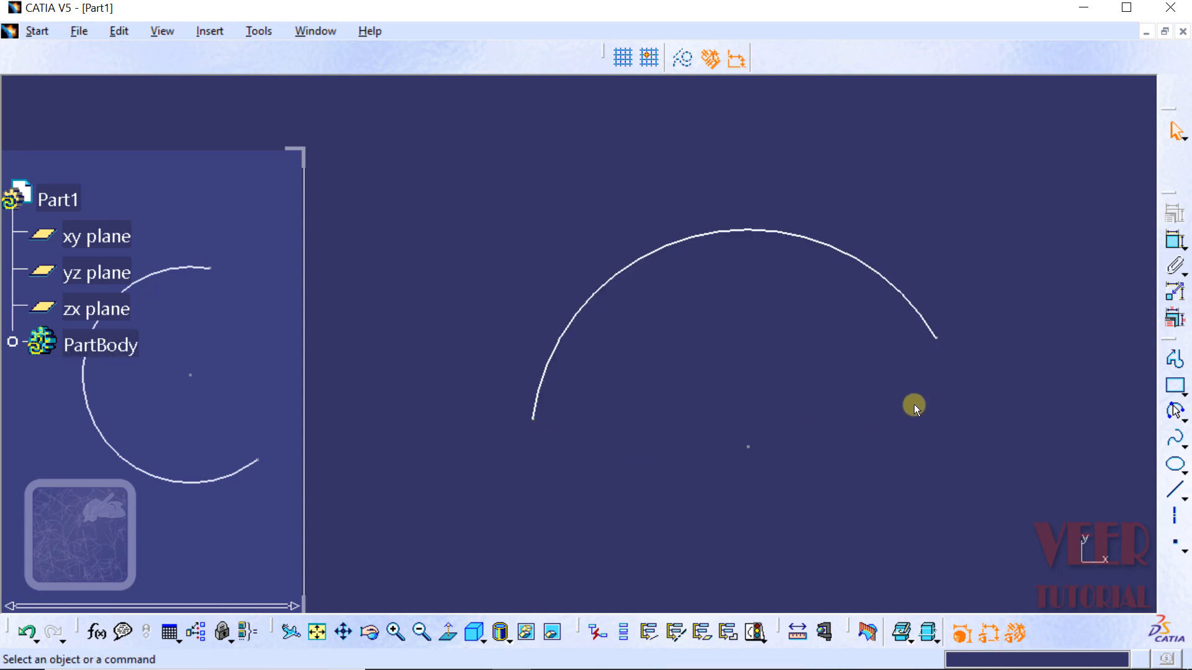
{"action": "left_click", "coordinate": [1181, 417]}
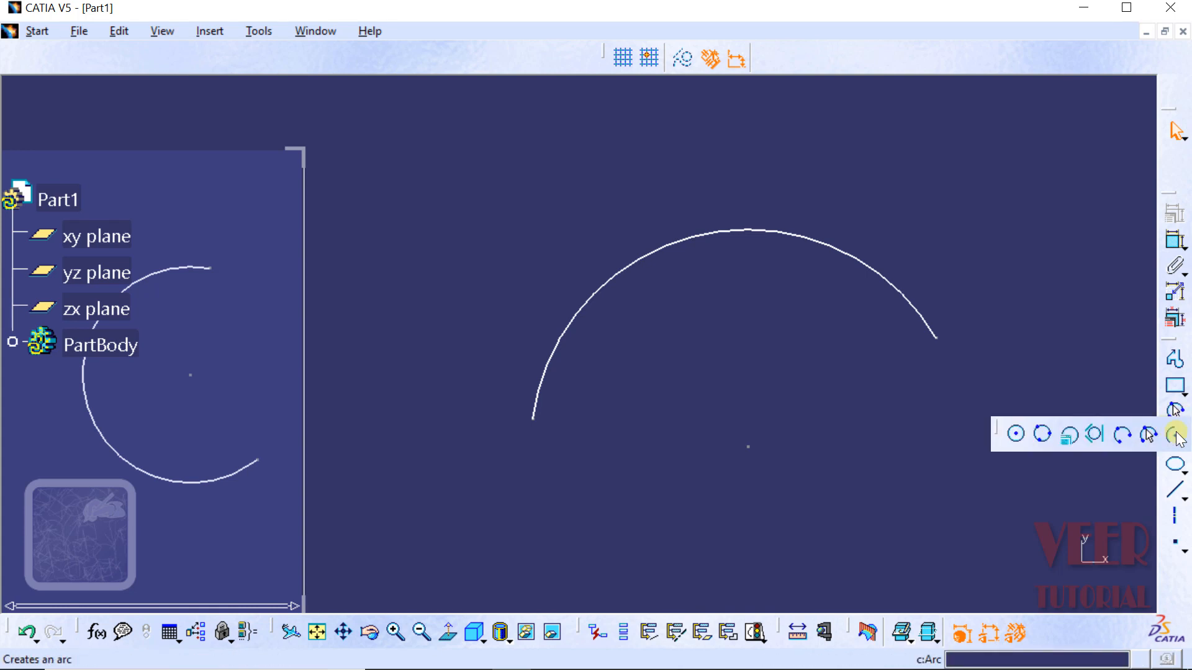
{"action": "left_click", "coordinate": [1176, 434]}
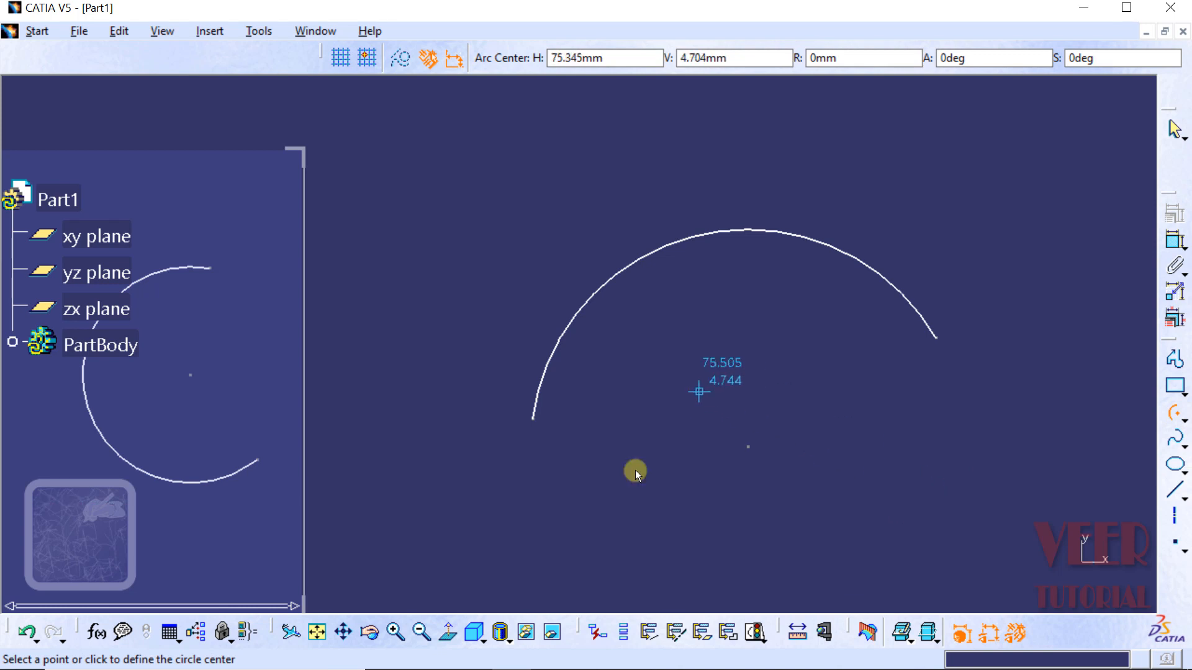
{"action": "left_click", "coordinate": [345, 634]}
{"action": "left_click_drag", "start_coordinate": [1031, 349], "coordinate": [370, 381]}
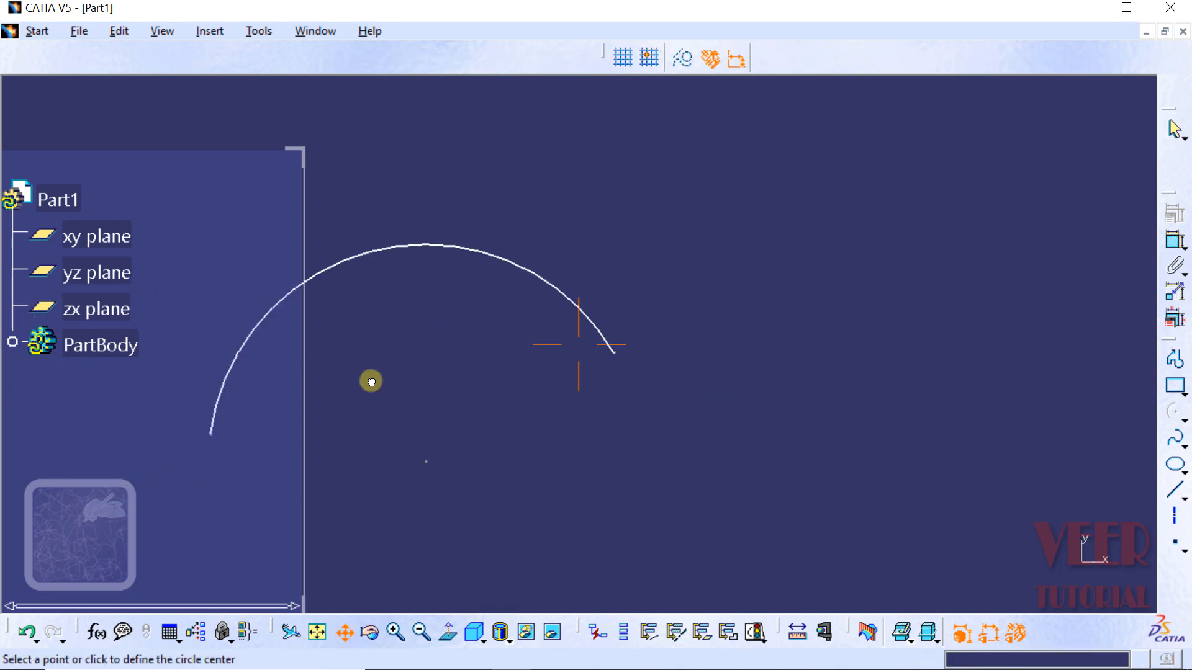
{"action": "left_click", "coordinate": [674, 309]}
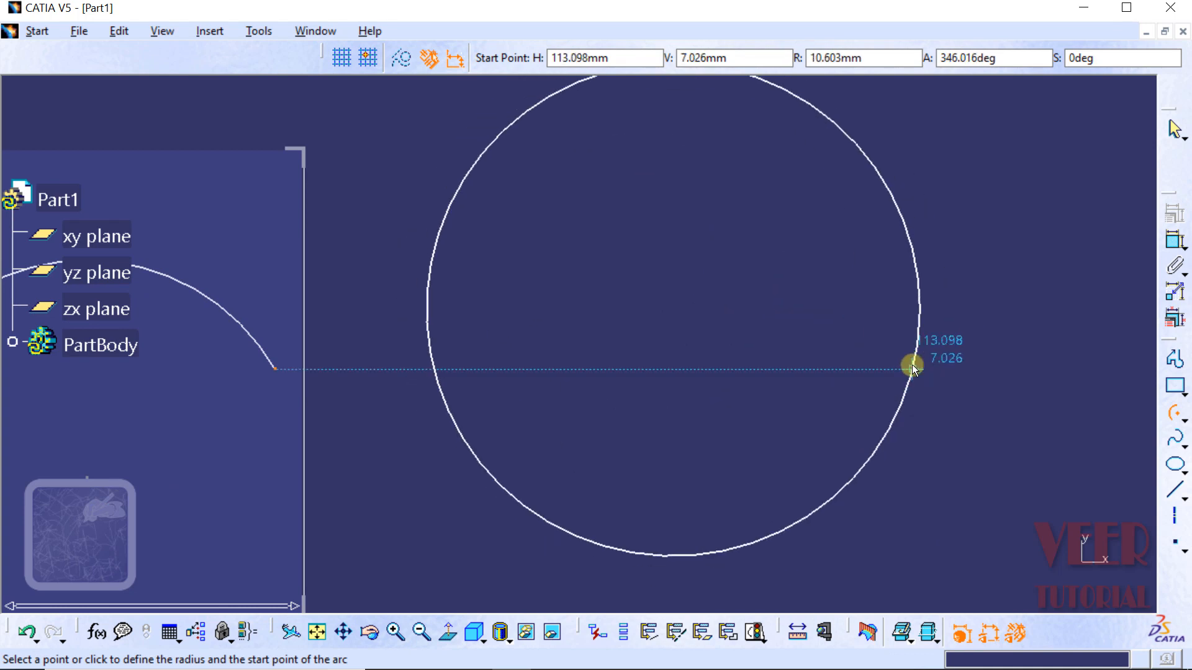
{"action": "left_click", "coordinate": [911, 369]}
{"action": "key", "text": "Escape"}
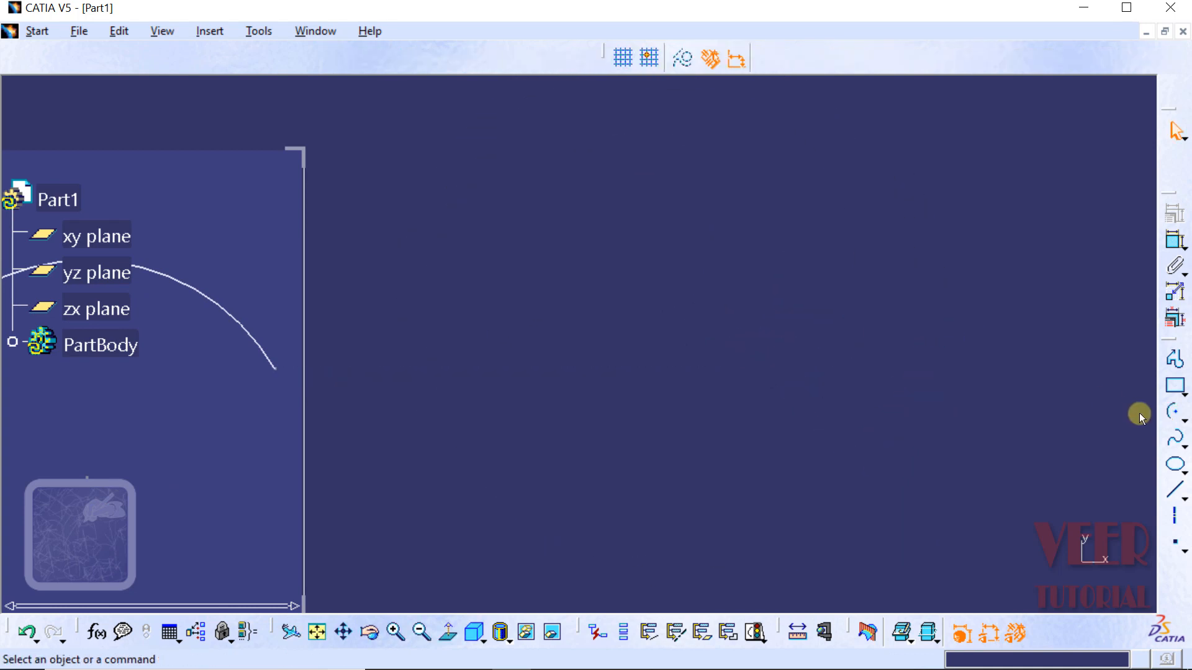
Draw a centre-based Arc in the empty area right of the existing arcs, radius about 7.7 mm, sweeping clockwise over the centre from left to right.
{"action": "left_click", "coordinate": [1181, 414]}
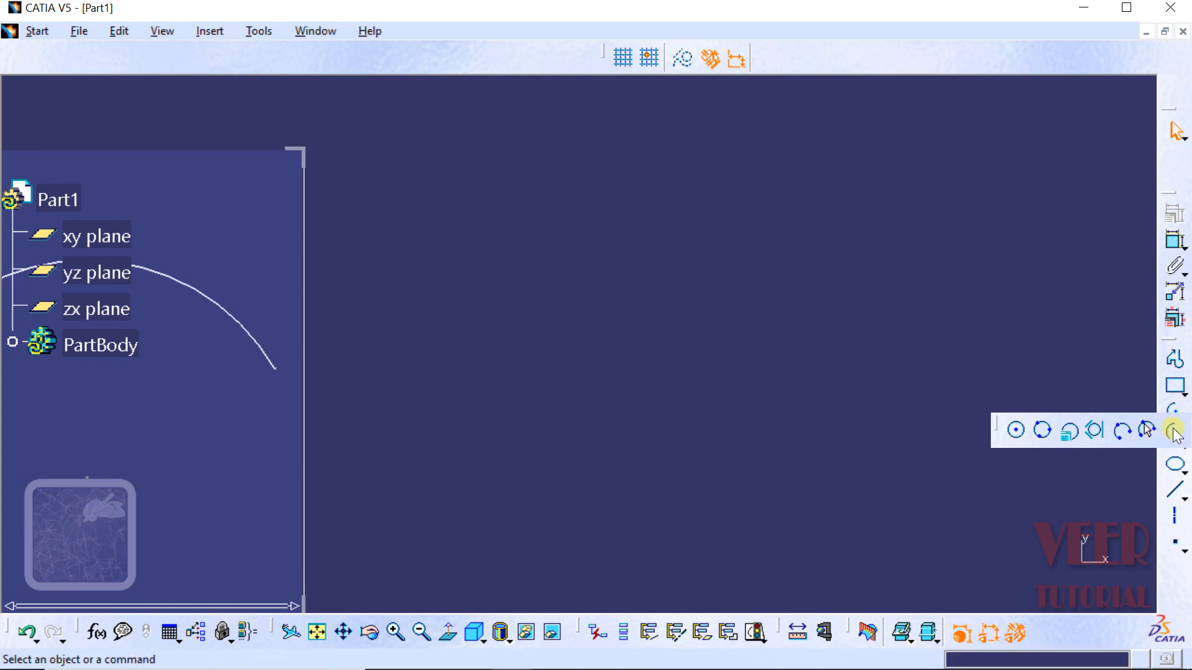
{"action": "left_click", "coordinate": [1174, 429]}
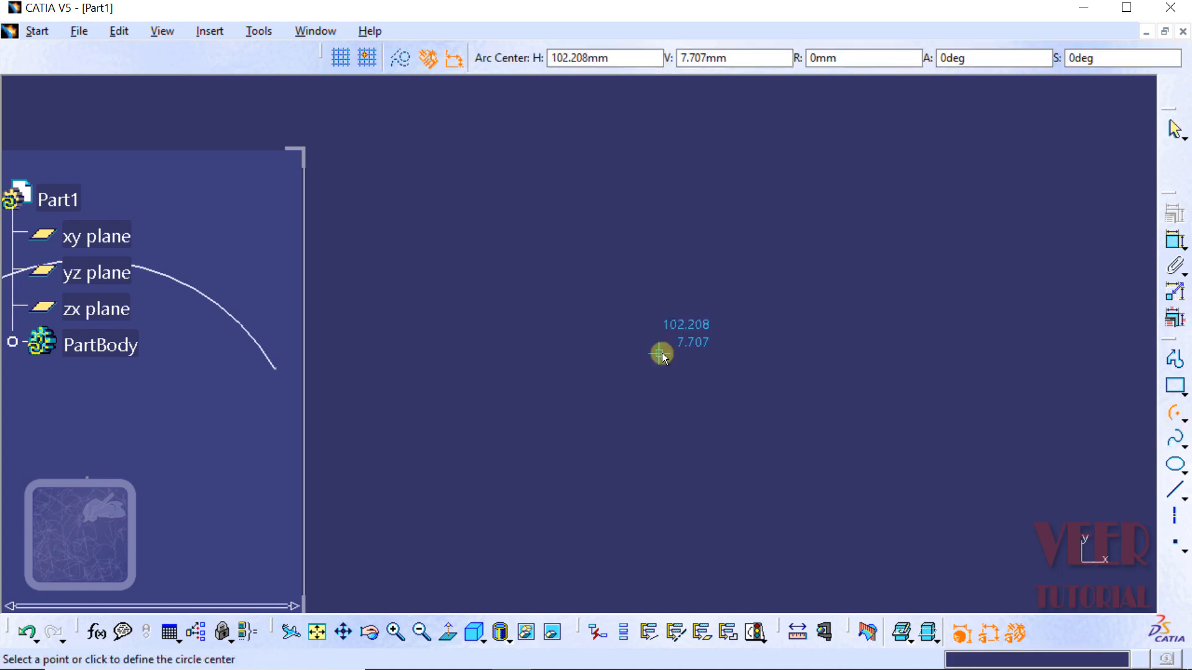
{"action": "left_click", "coordinate": [676, 405]}
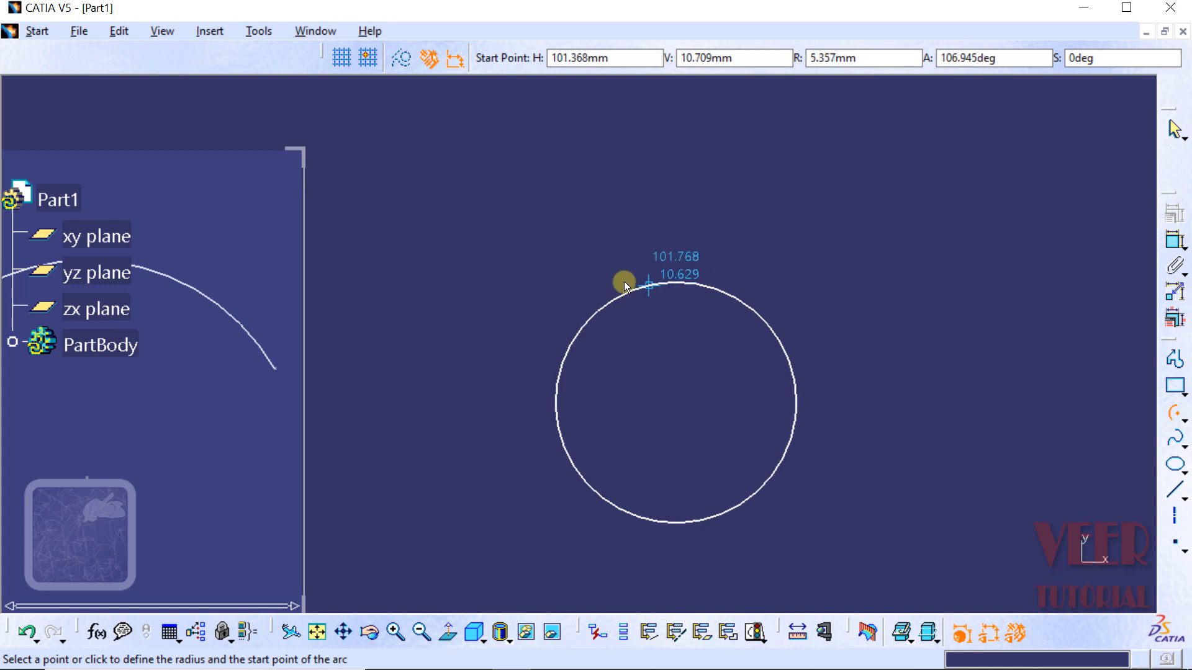
{"action": "left_click", "coordinate": [511, 336]}
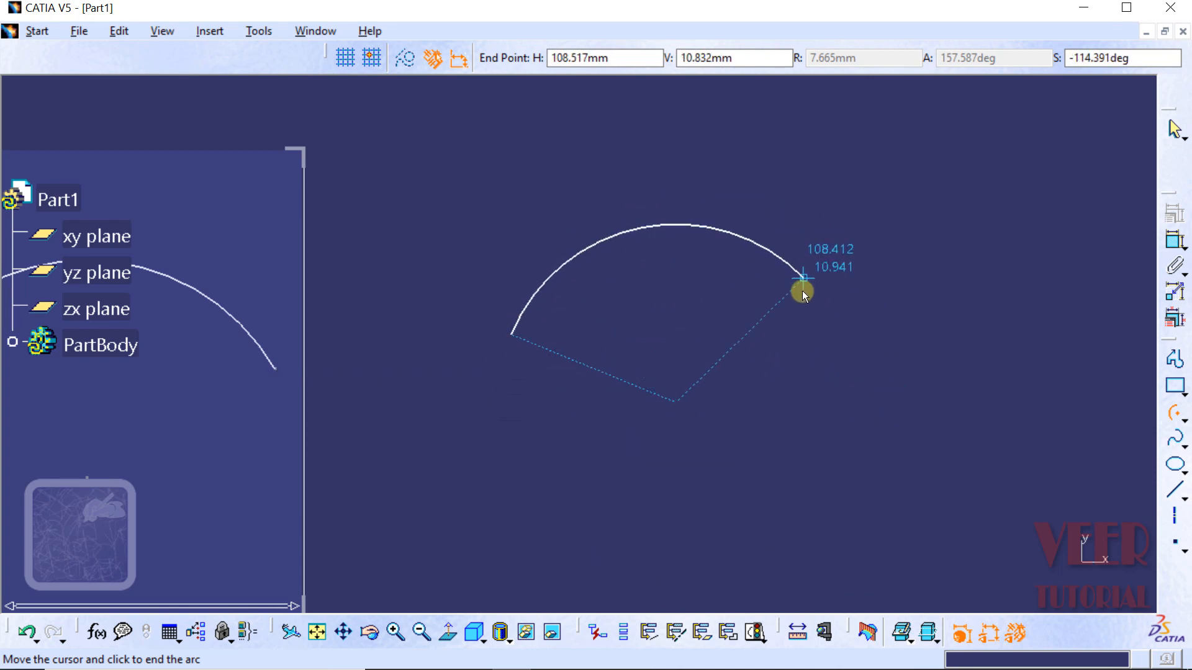
{"action": "left_click", "coordinate": [806, 286]}
{"action": "left_click", "coordinate": [925, 442]}
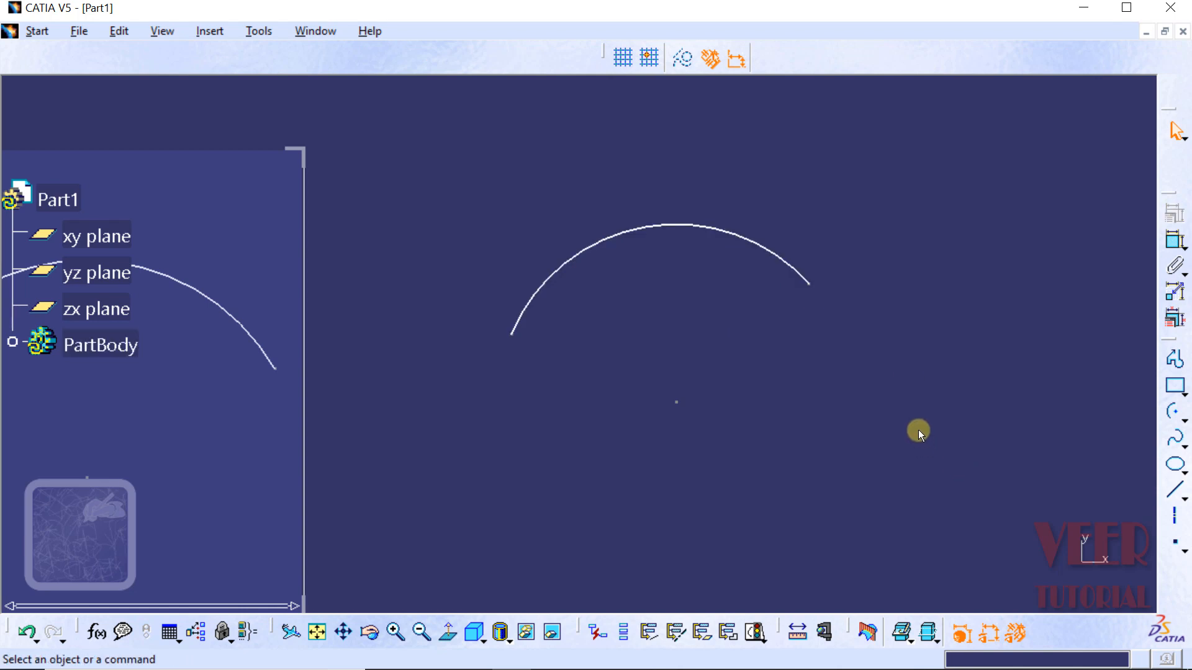